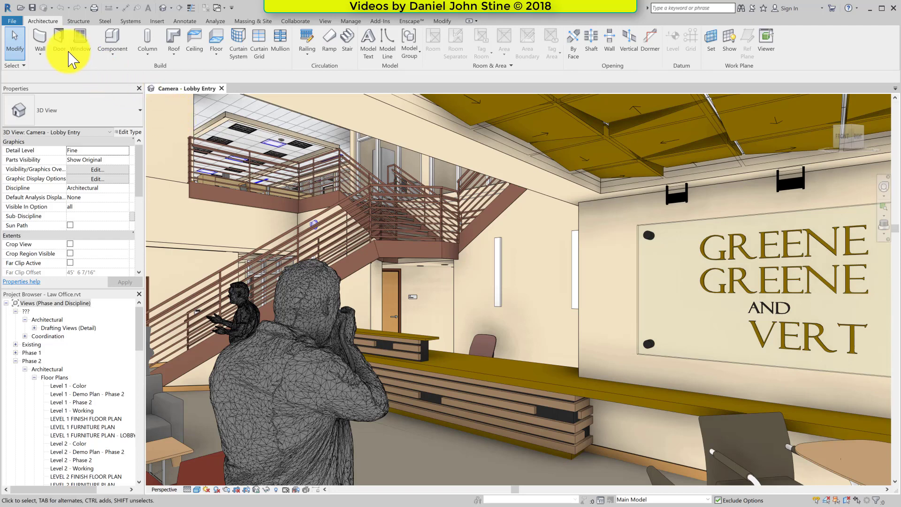
On the Architecture tab, show the list of available wall types, then close it
{"action": "scroll", "coordinate": [70, 29], "scroll_direction": "down", "scroll_amount": 2}
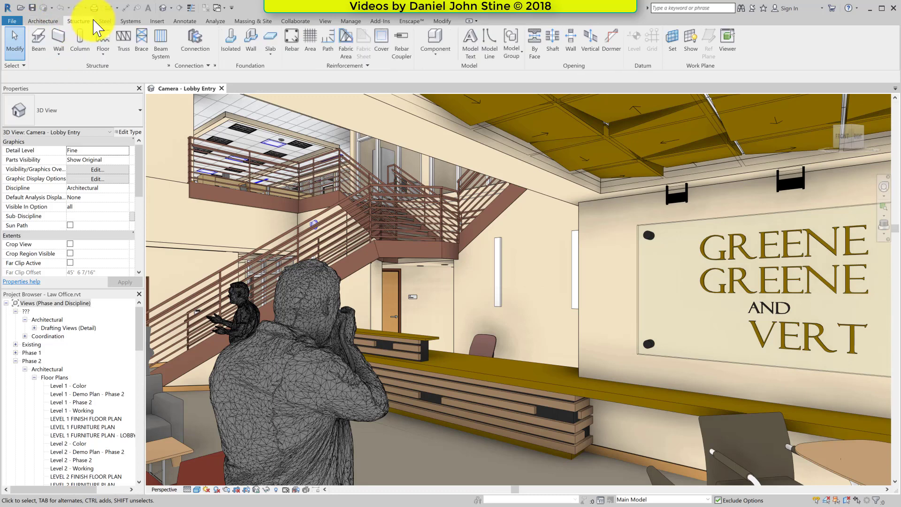
{"action": "left_click", "coordinate": [42, 21]}
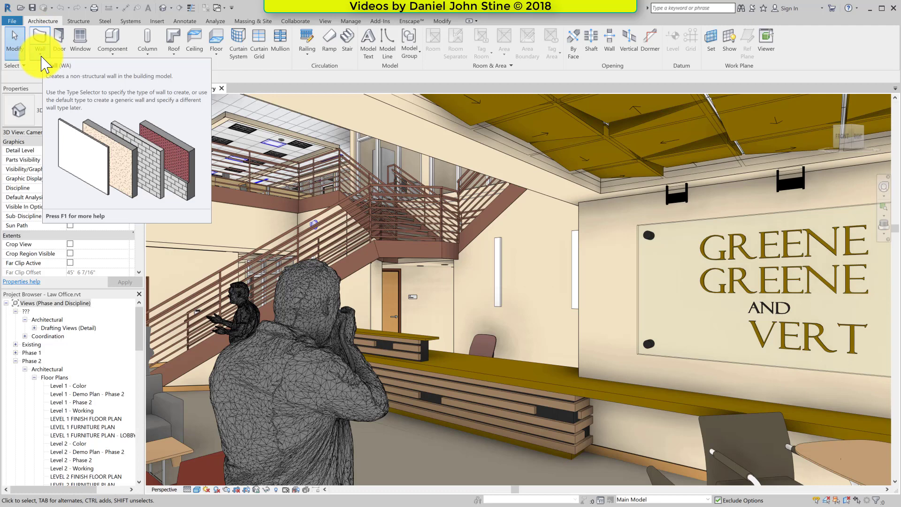
{"action": "left_click", "coordinate": [40, 54]}
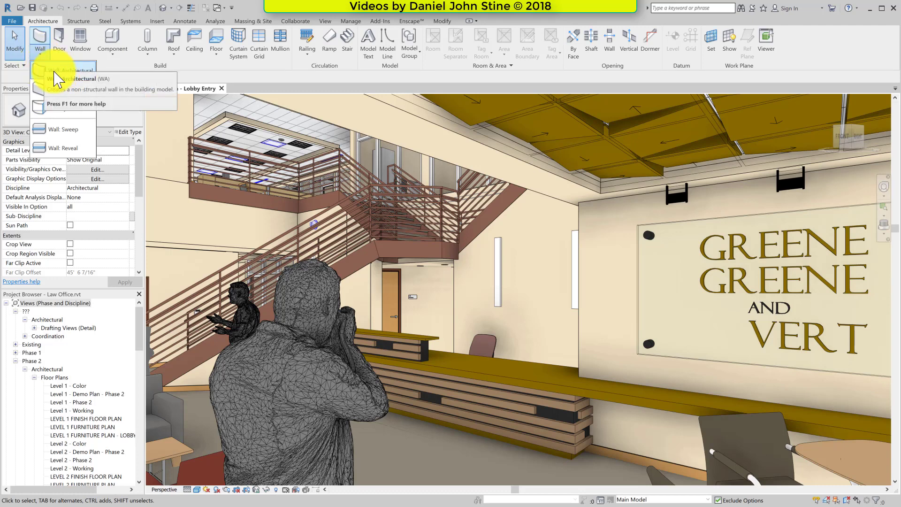
{"action": "left_click", "coordinate": [42, 47]}
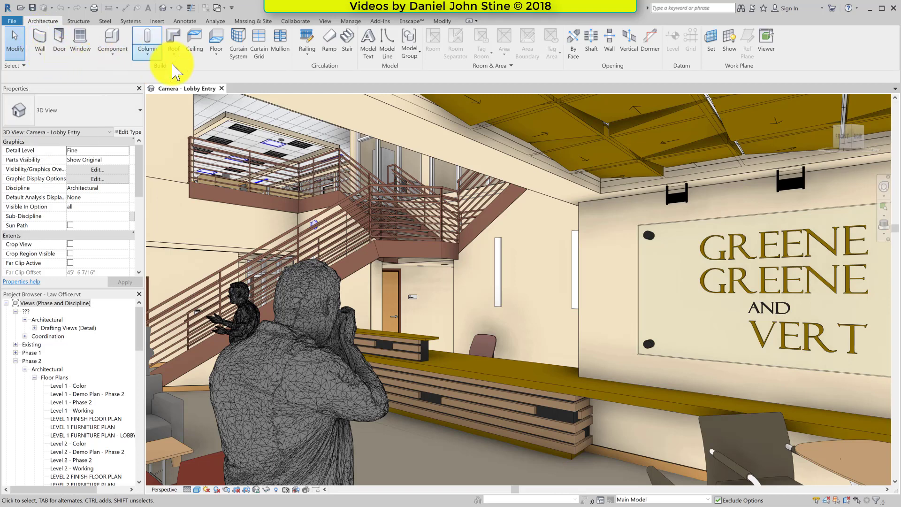
Look at the Manage tab's Additional Settings list, then switch to the Annotate tools
{"action": "left_click", "coordinate": [349, 21]}
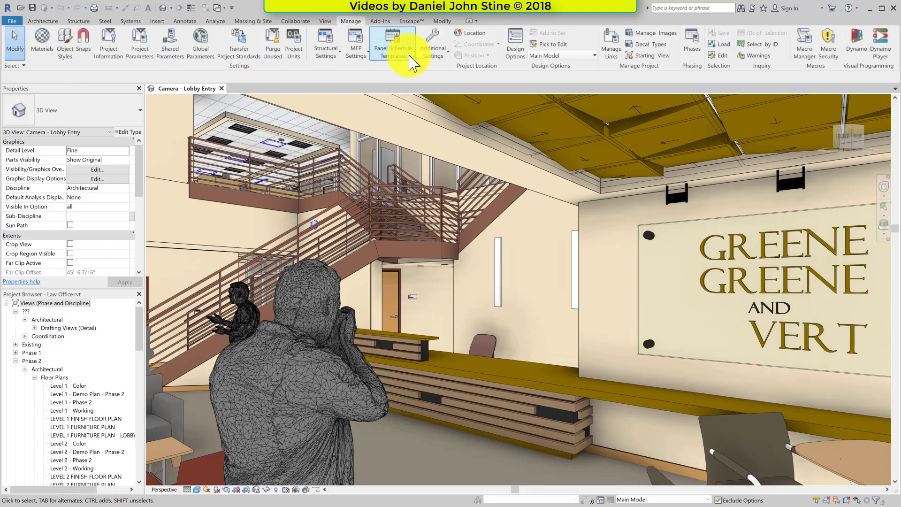
{"action": "left_click", "coordinate": [429, 54]}
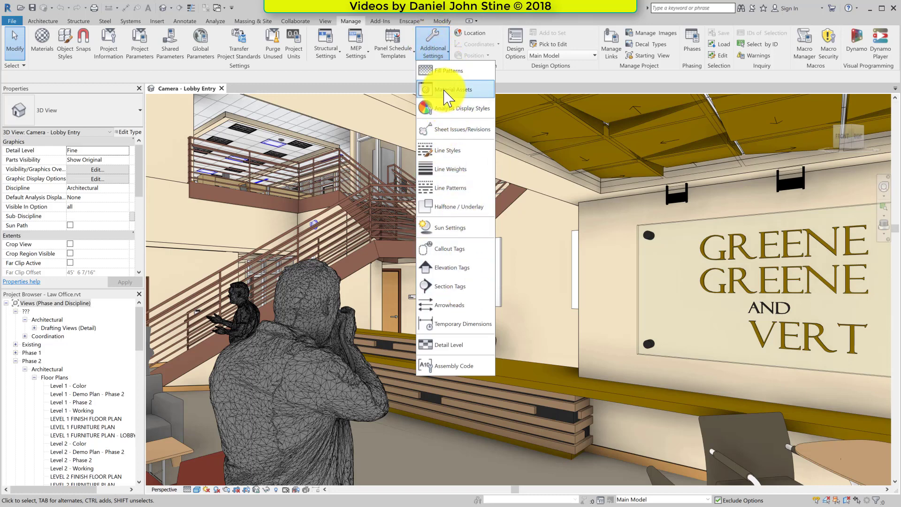
{"action": "left_click", "coordinate": [185, 21]}
{"action": "left_click", "coordinate": [183, 22]}
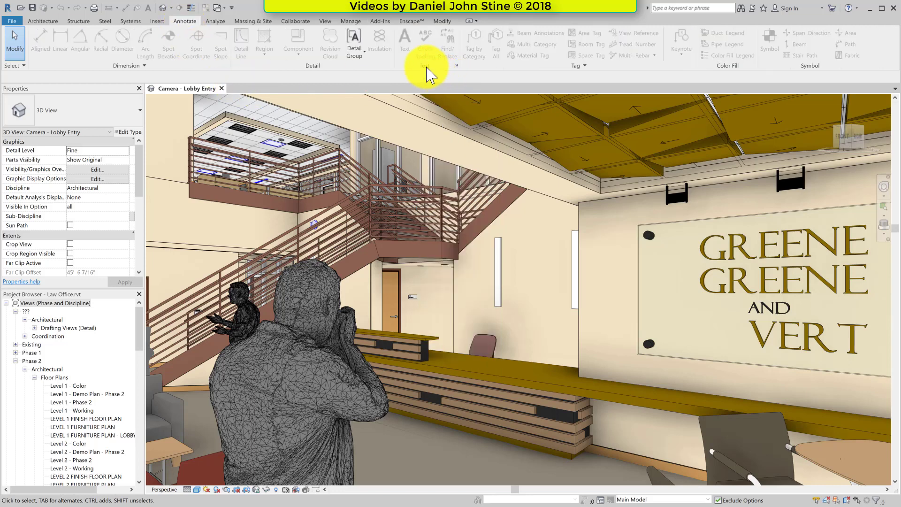
{"action": "left_click", "coordinate": [455, 67]}
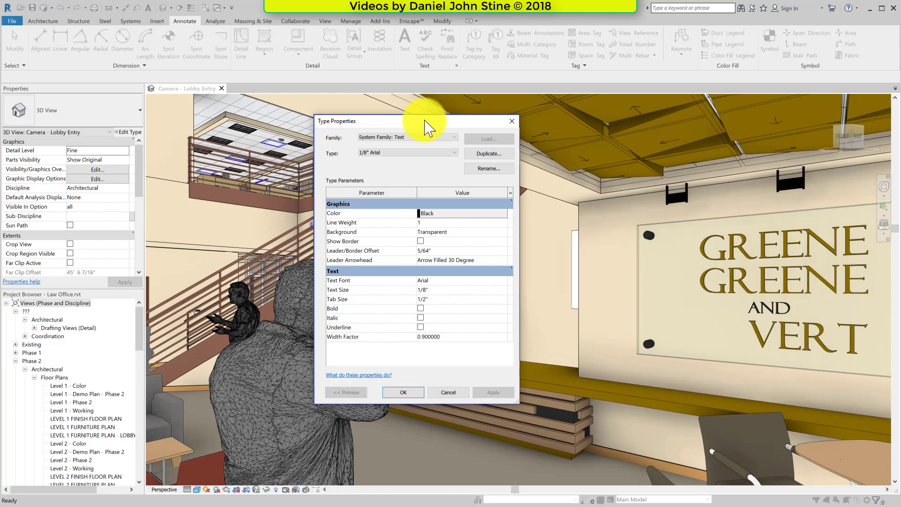
{"action": "left_click", "coordinate": [449, 392]}
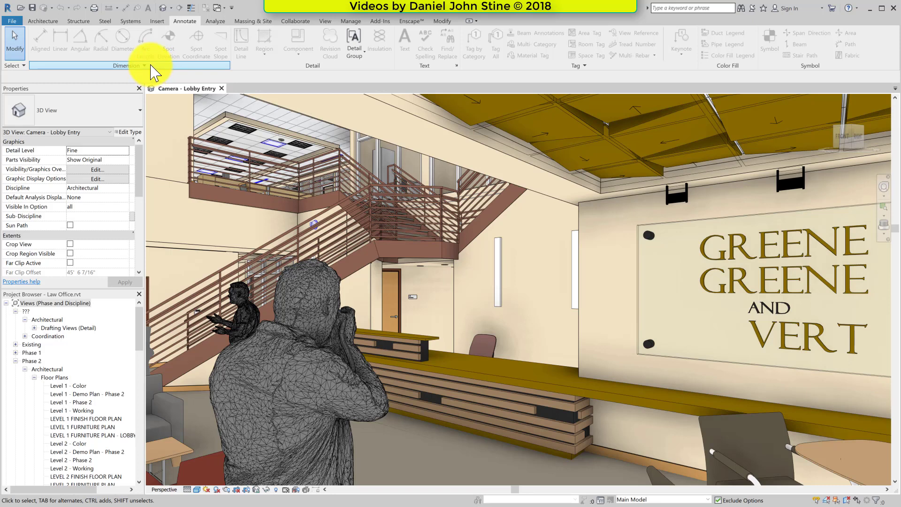
{"action": "left_click", "coordinate": [149, 66]}
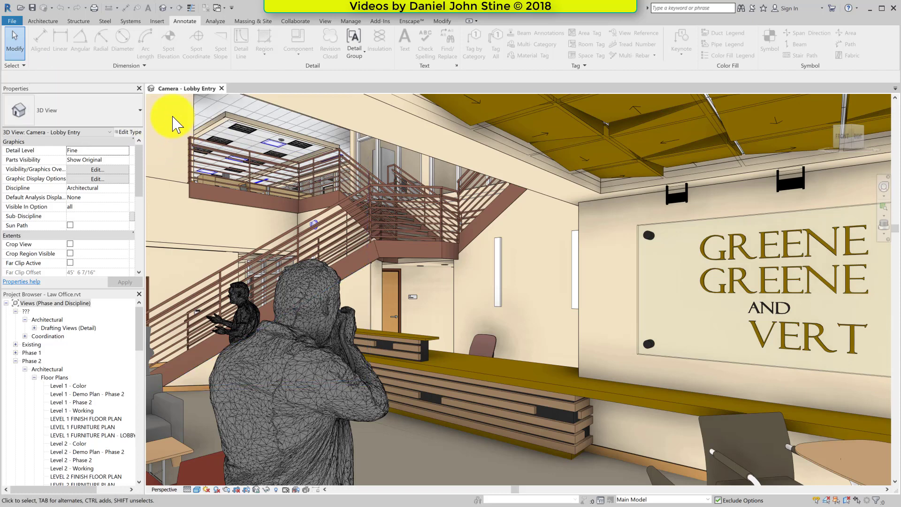
Float the Build panel over the lobby view, then cycle through Structure, Steel, Systems and back to Architecture
{"action": "left_click", "coordinate": [43, 21]}
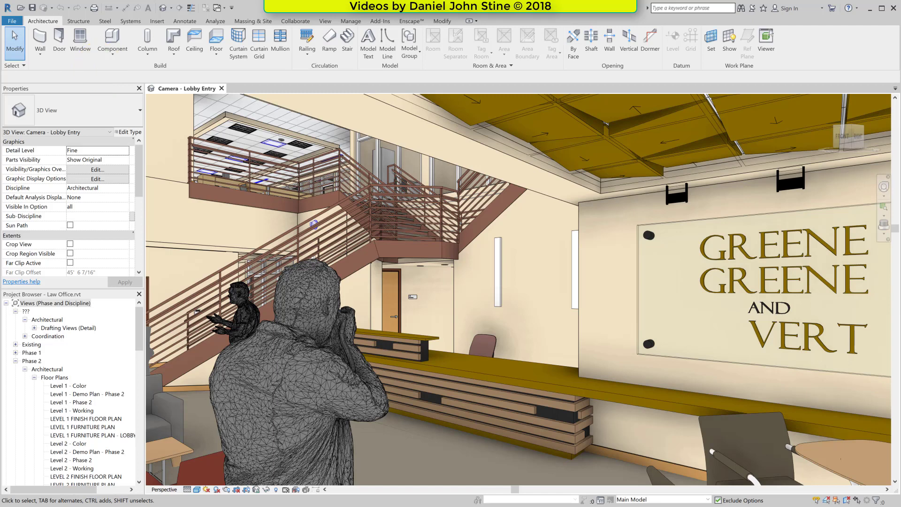
{"action": "left_click_drag", "start_coordinate": [113, 66], "coordinate": [241, 165]}
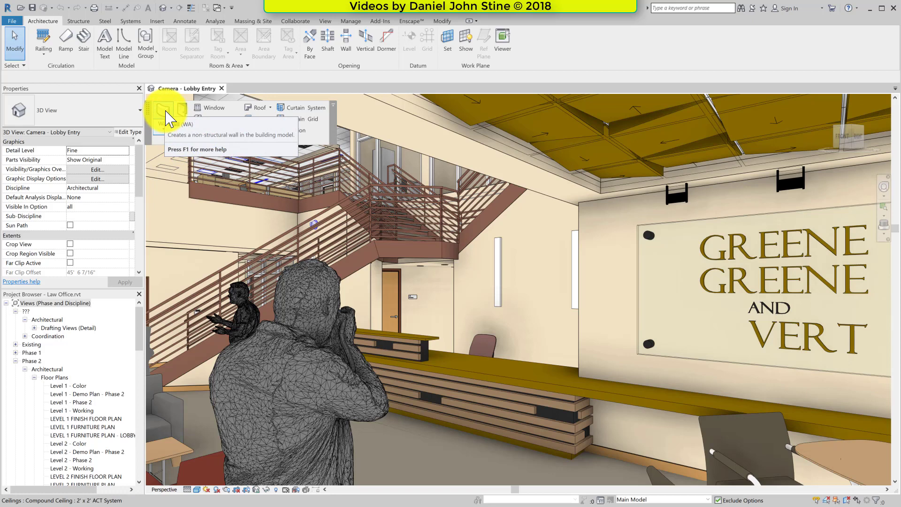
{"action": "left_click", "coordinate": [78, 21]}
{"action": "left_click", "coordinate": [105, 21]}
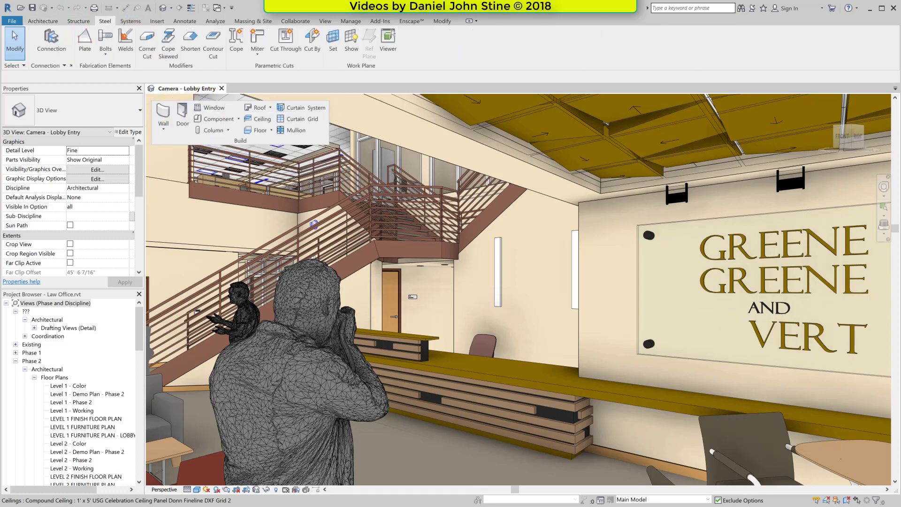
{"action": "left_click", "coordinate": [129, 21]}
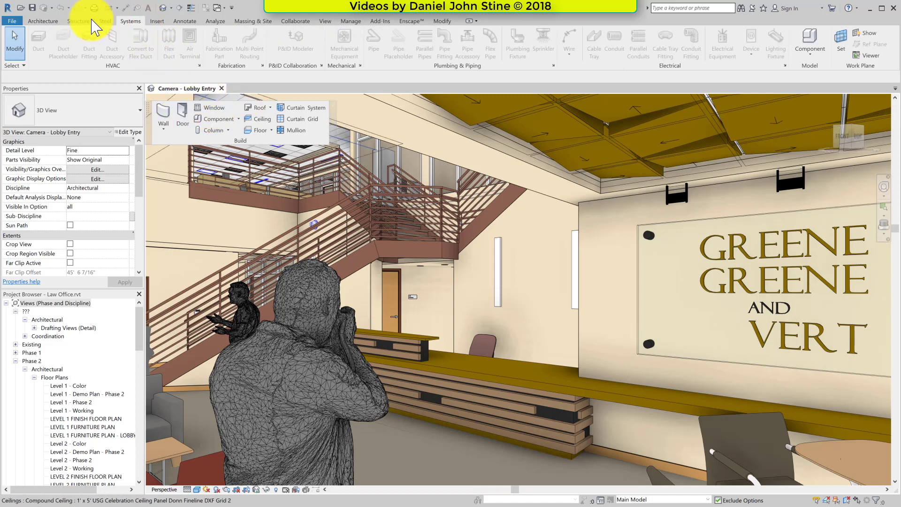
{"action": "left_click", "coordinate": [42, 21]}
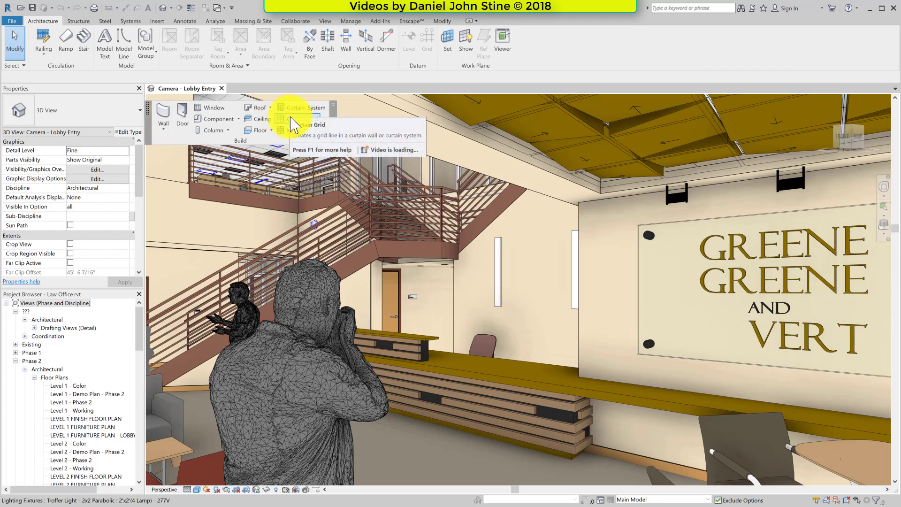
Dock the Build panel, float it again, then return it to the ribbon from the Analyze tab
{"action": "left_click", "coordinate": [332, 107]}
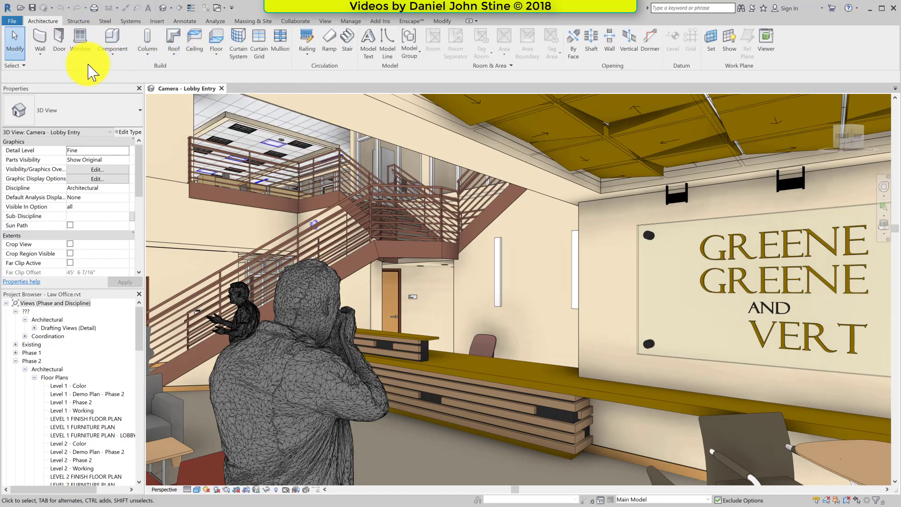
{"action": "left_click_drag", "start_coordinate": [91, 70], "coordinate": [221, 125]}
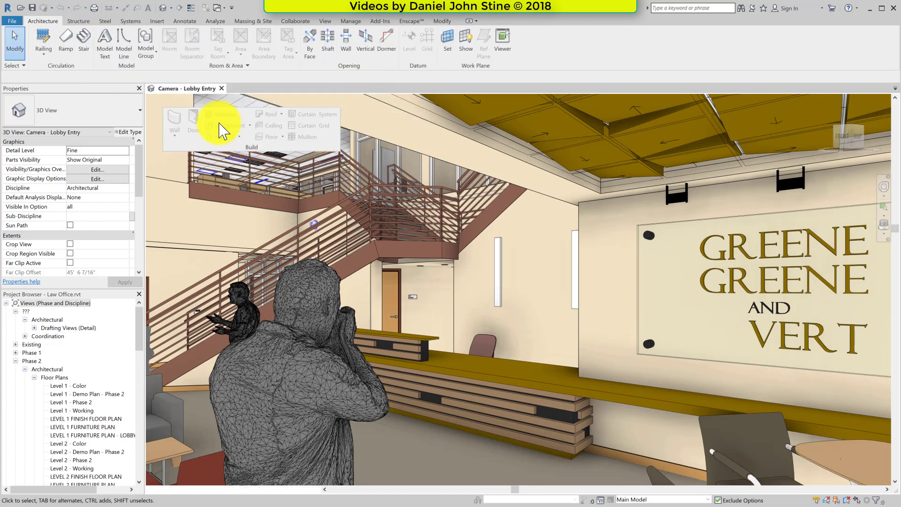
{"action": "left_click", "coordinate": [215, 20]}
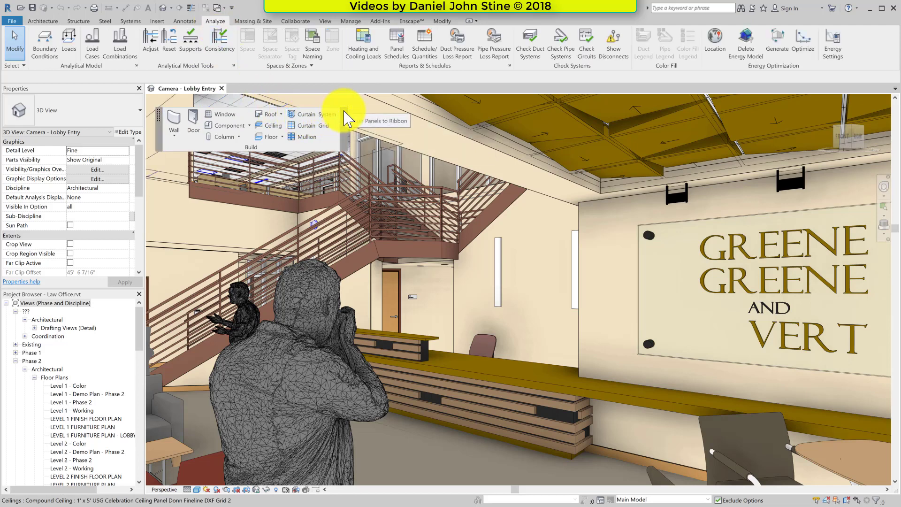
{"action": "left_click", "coordinate": [346, 119]}
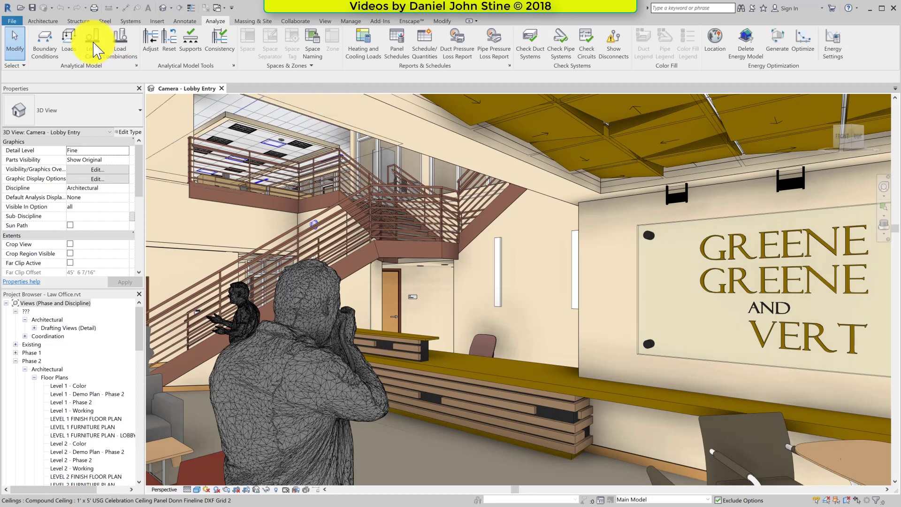
{"action": "left_click", "coordinate": [43, 21]}
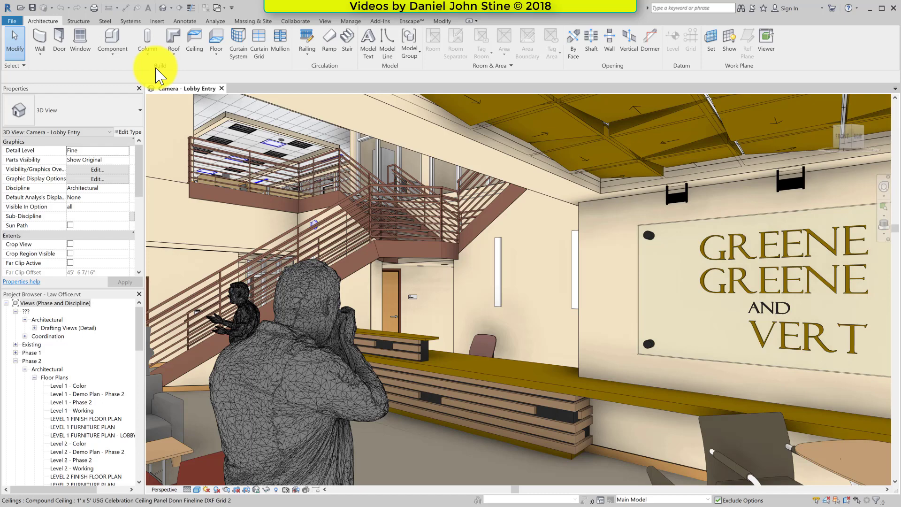
Collapse the ribbon to buttons, titles, then tab names with Ctrl+F1, and preview the Architecture panels
{"action": "double_click", "coordinate": [44, 22]}
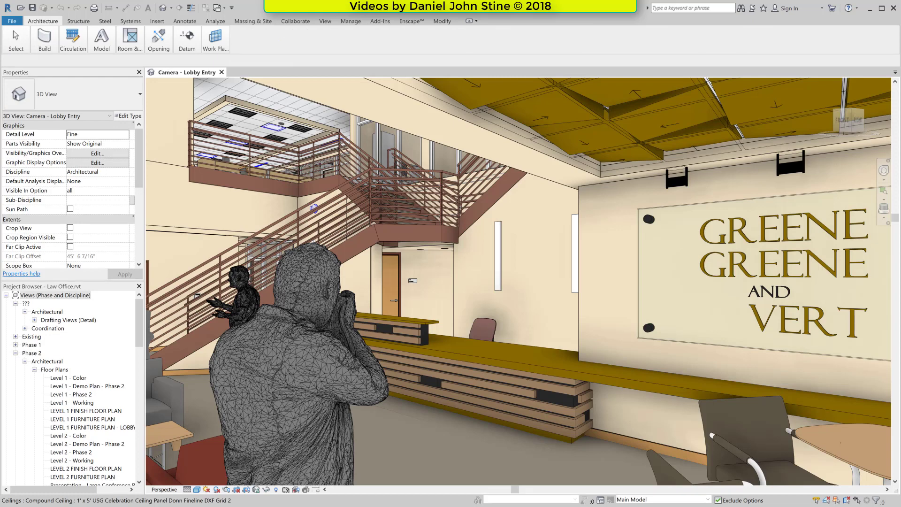
{"action": "key", "text": "ctrl+F1"}
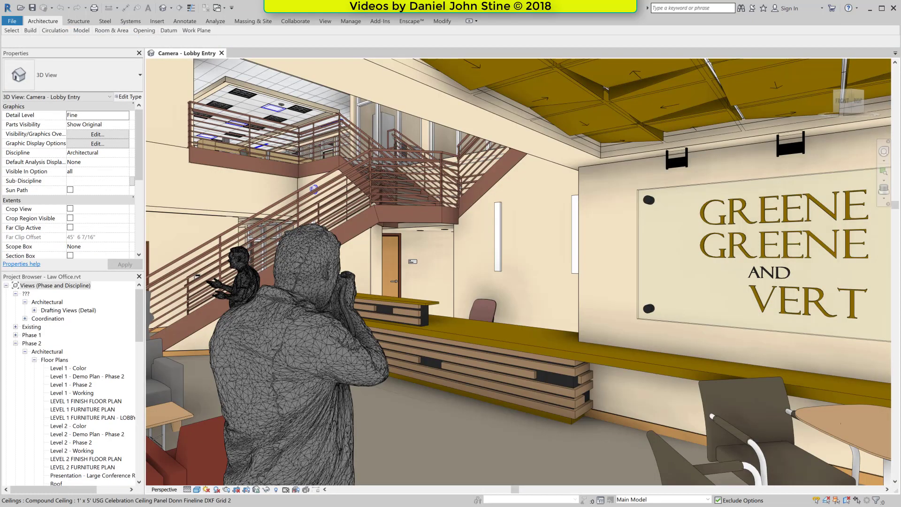
{"action": "key", "text": "ctrl+F1"}
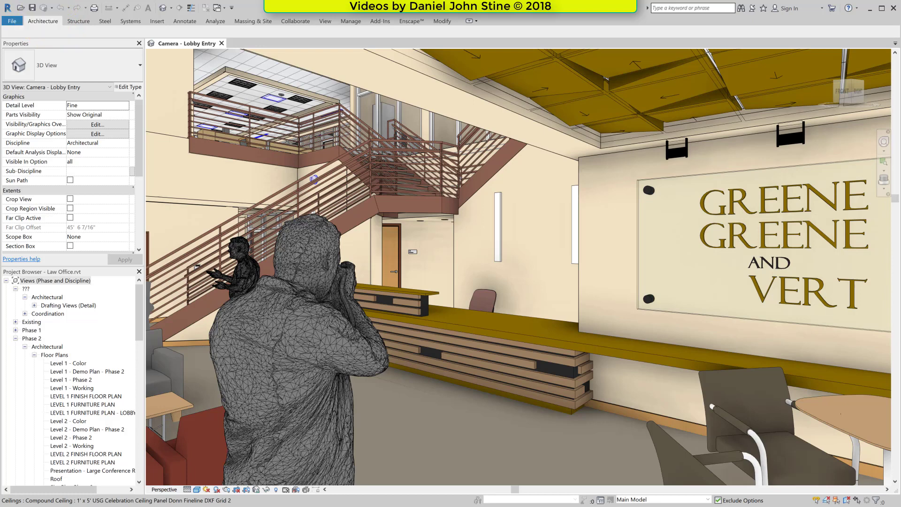
{"action": "left_click", "coordinate": [42, 21]}
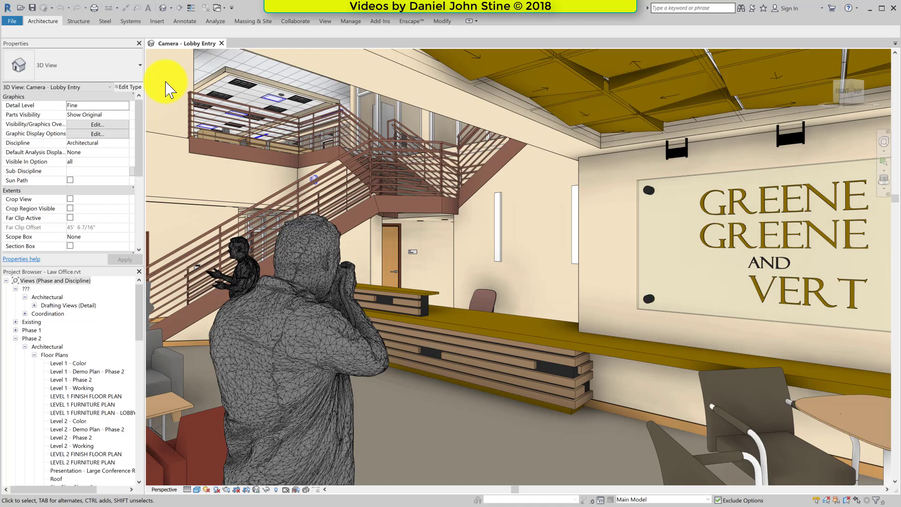
Expand the ribbon, then cycle the minimize toggle through buttons, panel titles, tabs and back to full
{"action": "double_click", "coordinate": [42, 21]}
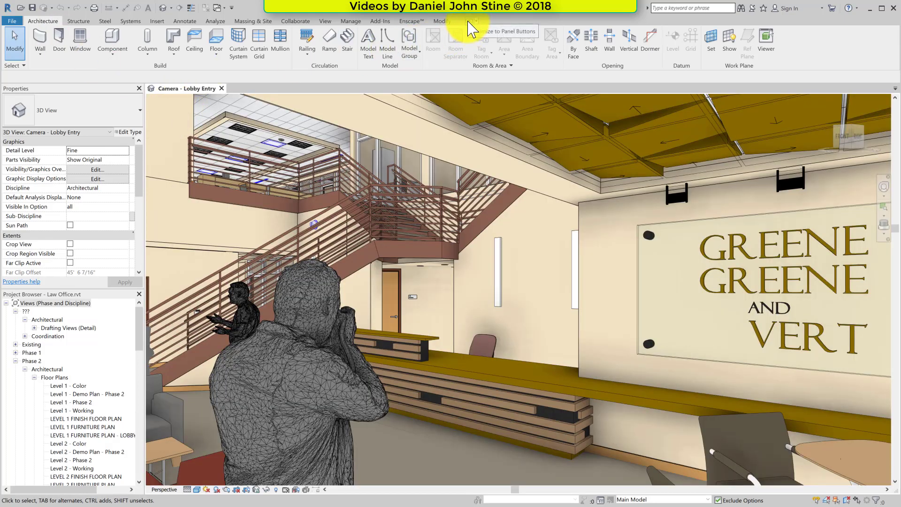
{"action": "left_click", "coordinate": [469, 21]}
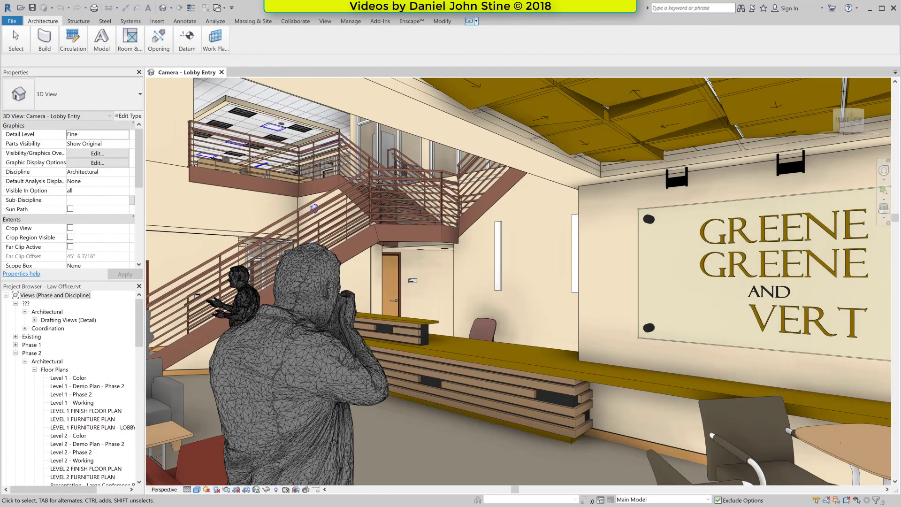
{"action": "left_click", "coordinate": [469, 21]}
{"action": "left_click", "coordinate": [468, 22]}
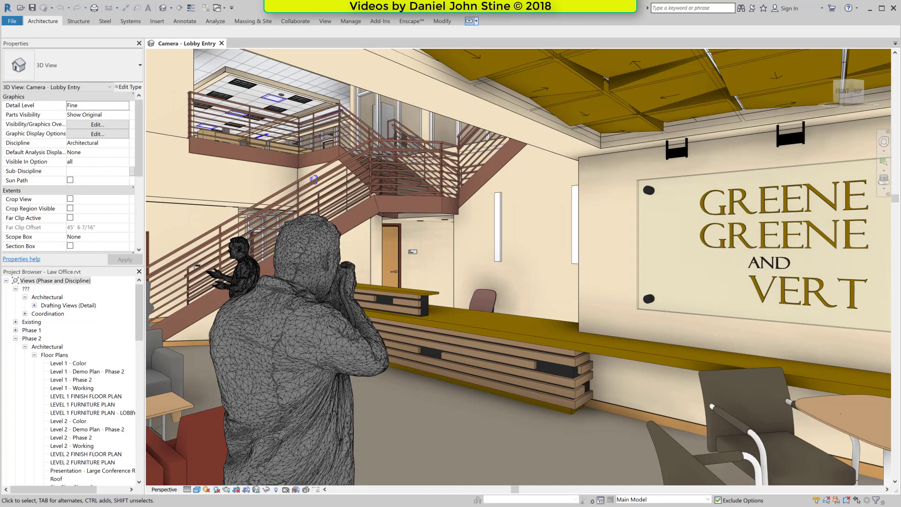
{"action": "left_click", "coordinate": [468, 21]}
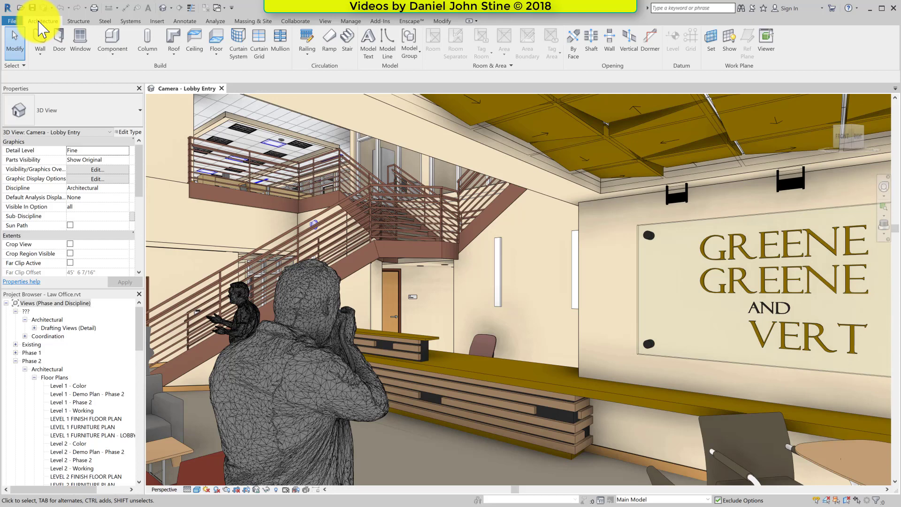
Move the Architecture tab after Structure, view the Structure tools, then put Structure back after Architecture
{"action": "left_click_drag", "start_coordinate": [39, 22], "coordinate": [89, 21], "text": "ctrl"}
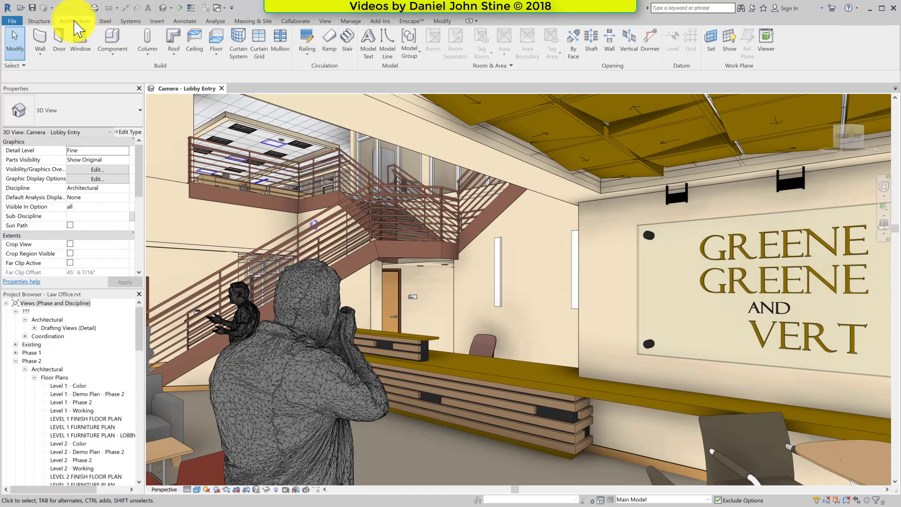
{"action": "left_click", "coordinate": [39, 21]}
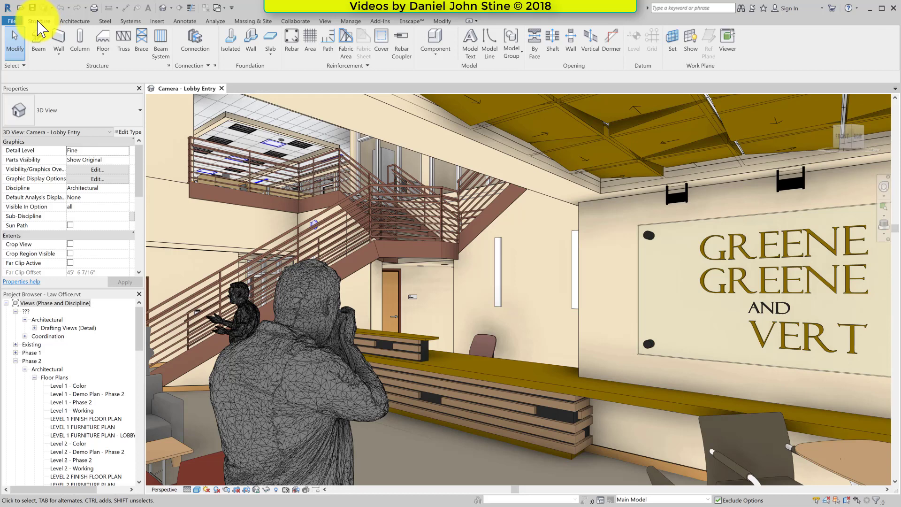
{"action": "left_click_drag", "start_coordinate": [38, 20], "coordinate": [73, 21]}
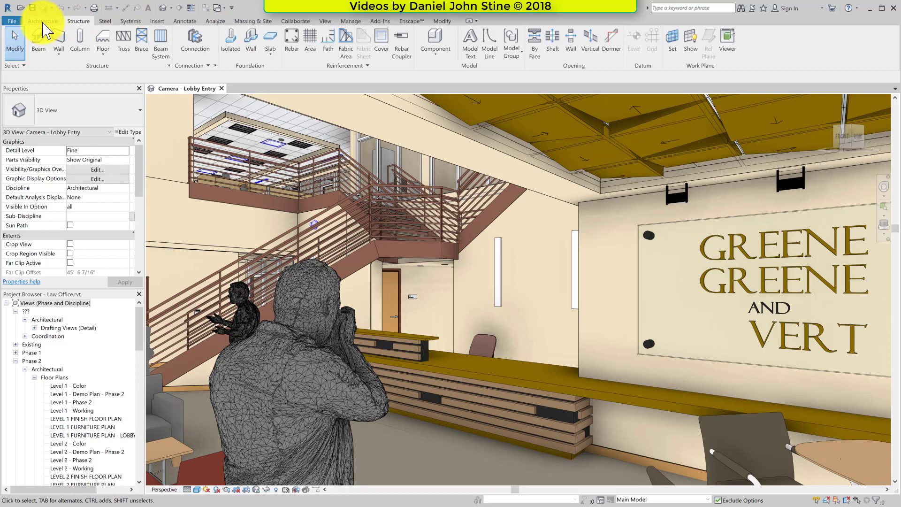
Browse the Steel, Systems, Annotate and View tabs, ending on the Annotate tools
{"action": "left_click", "coordinate": [104, 21]}
{"action": "left_click", "coordinate": [132, 22]}
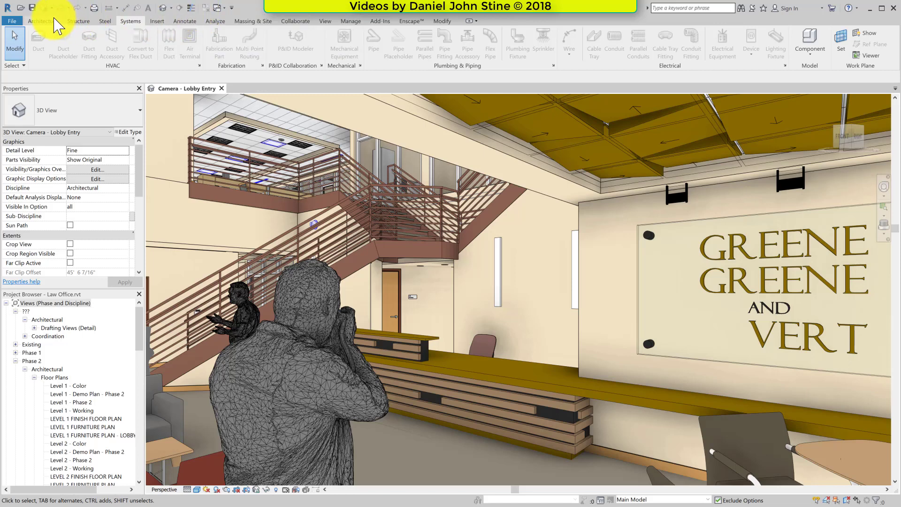
{"action": "left_click", "coordinate": [184, 22]}
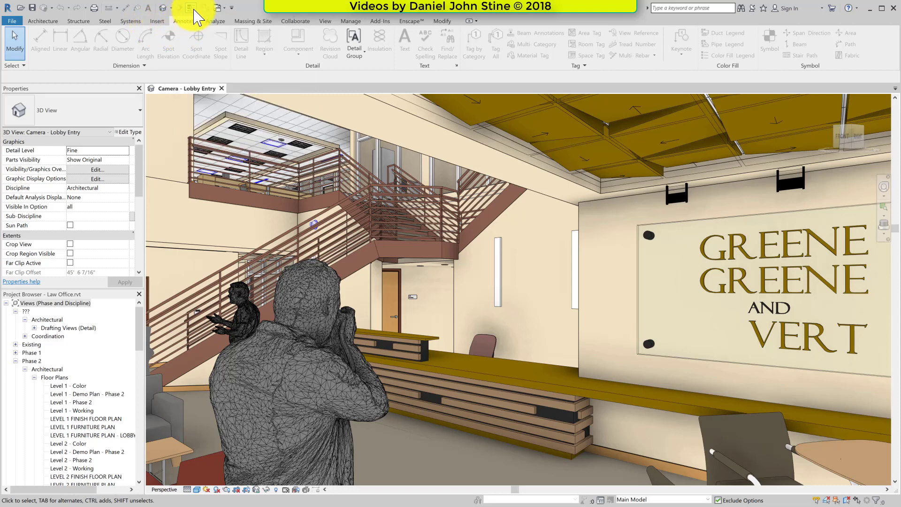
{"action": "left_click", "coordinate": [325, 20]}
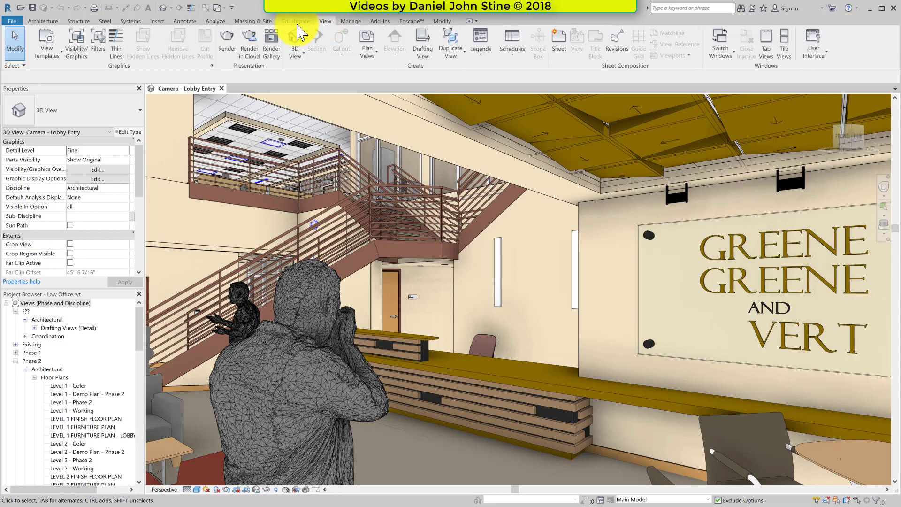
{"action": "left_click", "coordinate": [184, 21]}
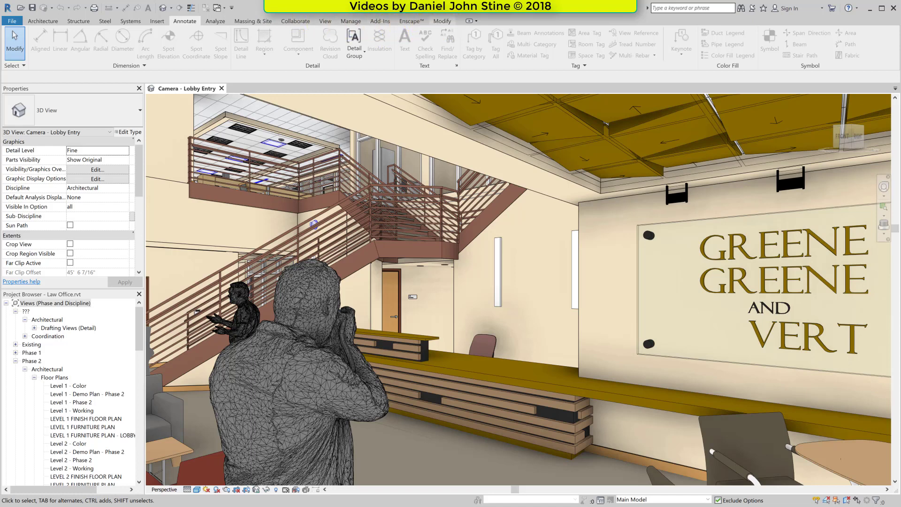
Add the Modify tab's Align tool to the Quick Access Toolbar and reveal its overflow tools
{"action": "left_click", "coordinate": [441, 21]}
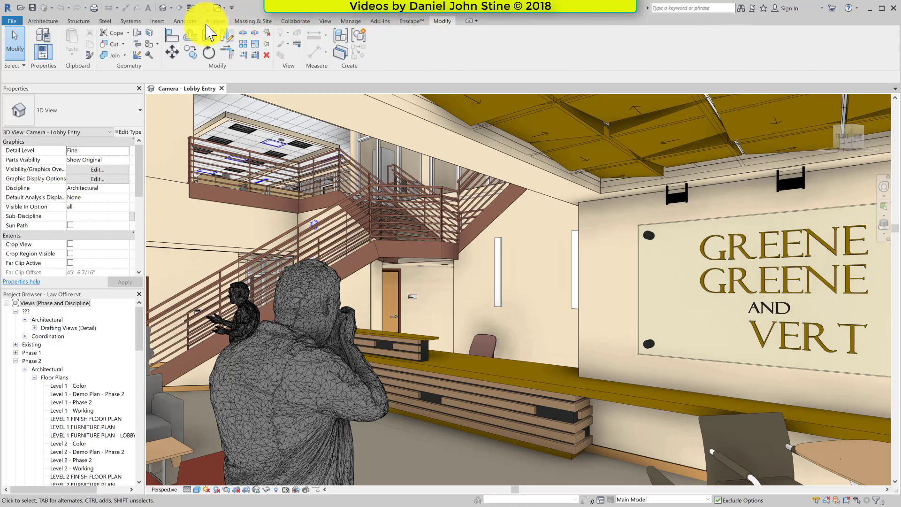
{"action": "right_click", "coordinate": [170, 38]}
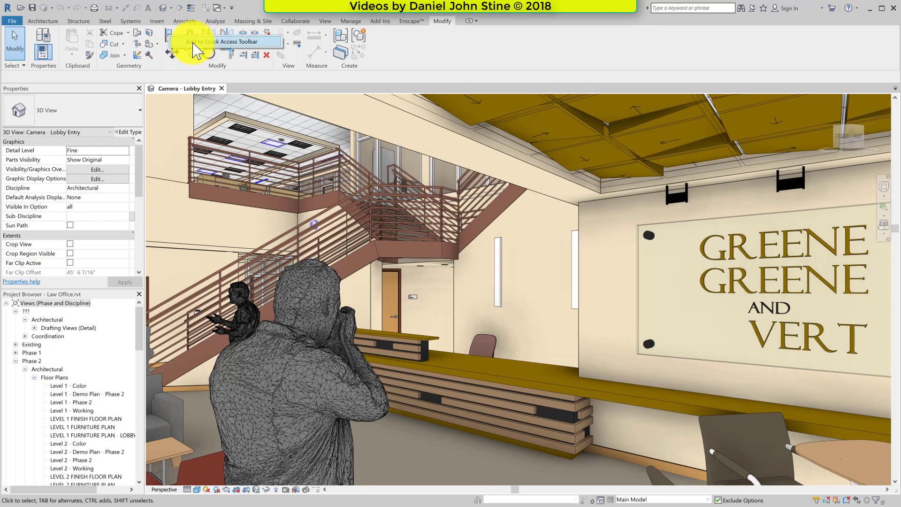
{"action": "left_click", "coordinate": [216, 42]}
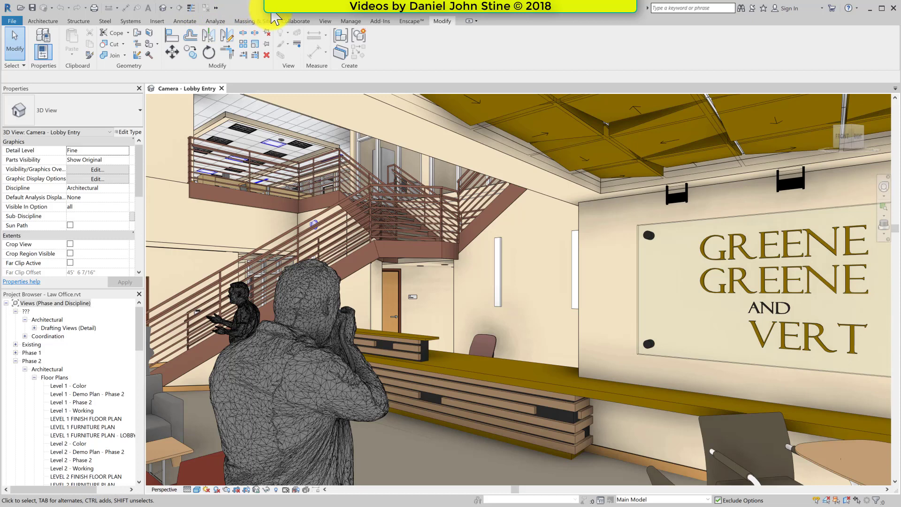
{"action": "left_click", "coordinate": [215, 8]}
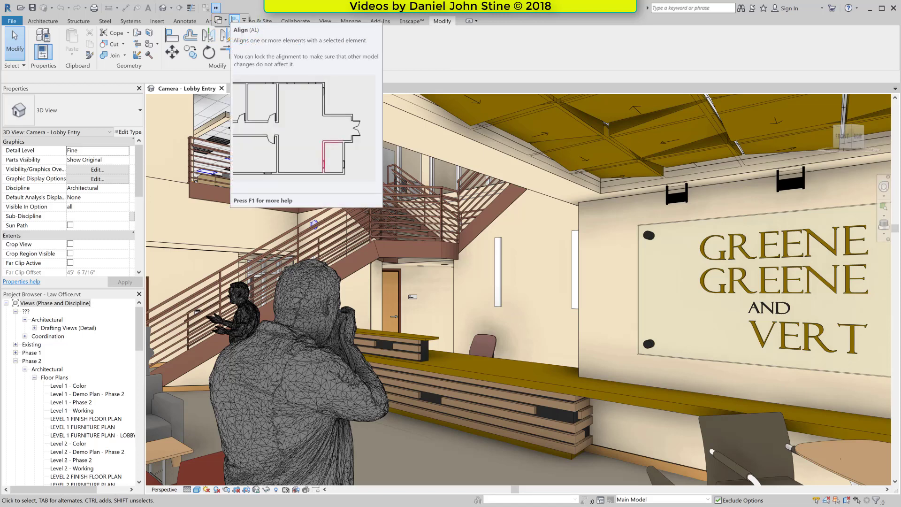
Remove the Align shortcut from the Quick Access Toolbar and set the toolbar to Show Below the Ribbon
{"action": "right_click", "coordinate": [234, 20]}
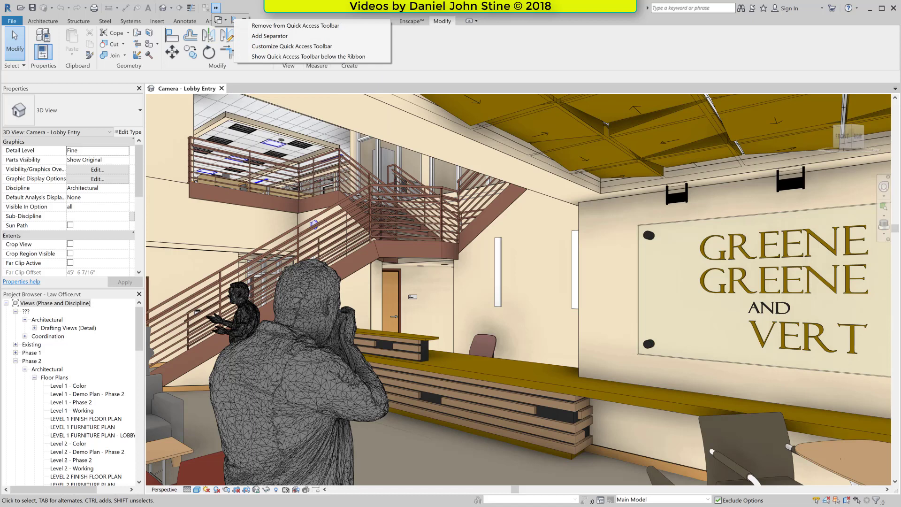
{"action": "left_click", "coordinate": [262, 26]}
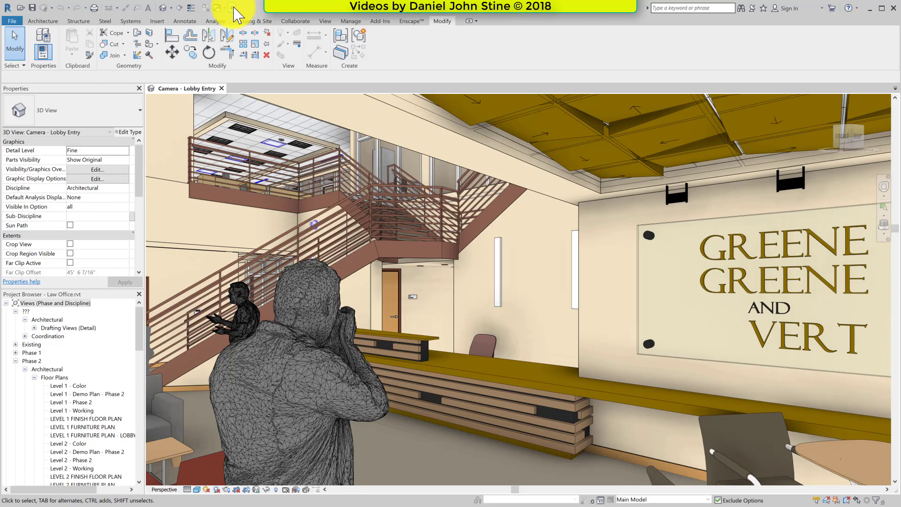
{"action": "left_click", "coordinate": [233, 8]}
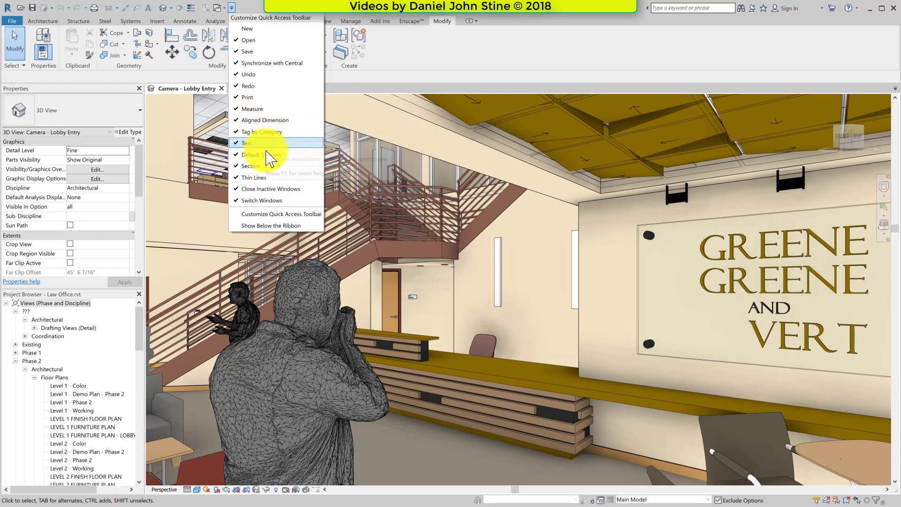
{"action": "left_click", "coordinate": [244, 227]}
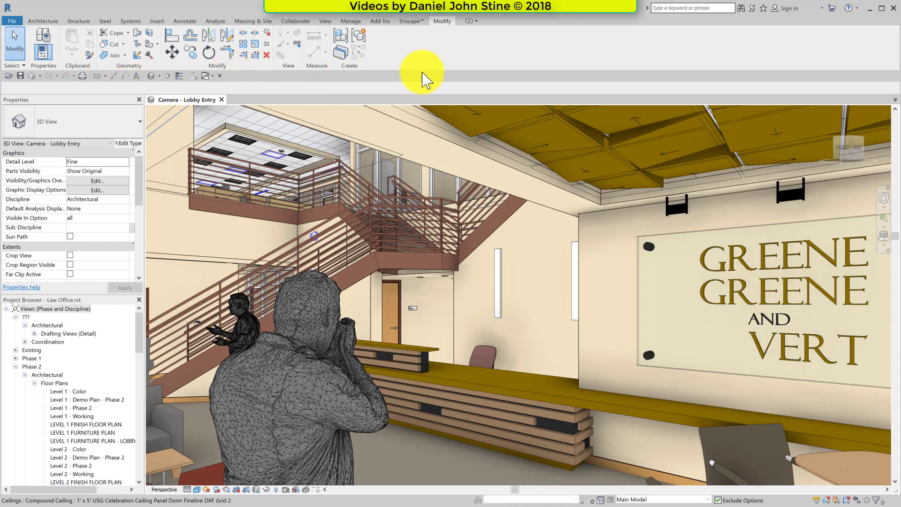
Choose Show Above the Ribbon from the Customize Quick Access Toolbar list
{"action": "left_click", "coordinate": [220, 76]}
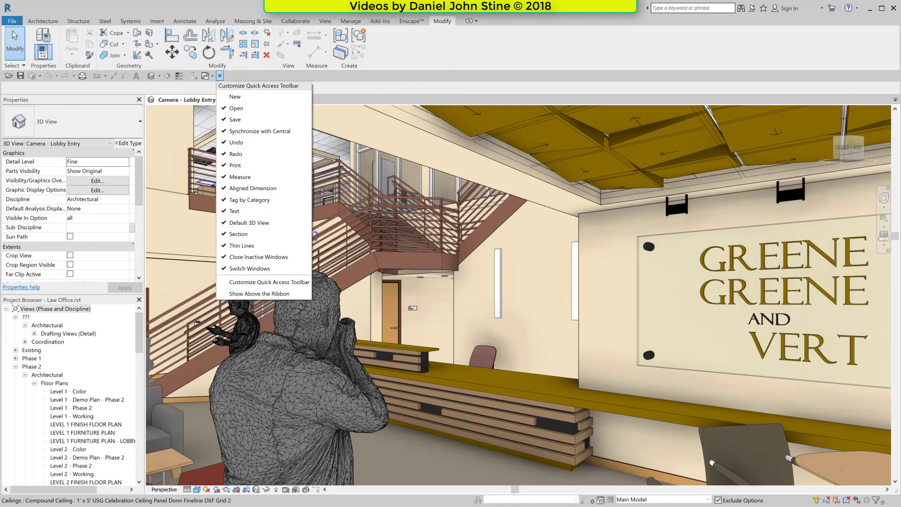
{"action": "left_click", "coordinate": [260, 293]}
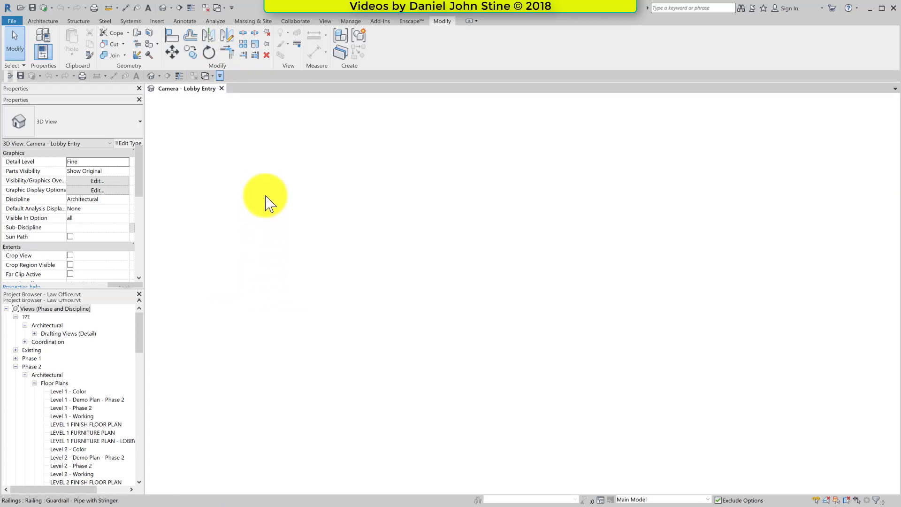